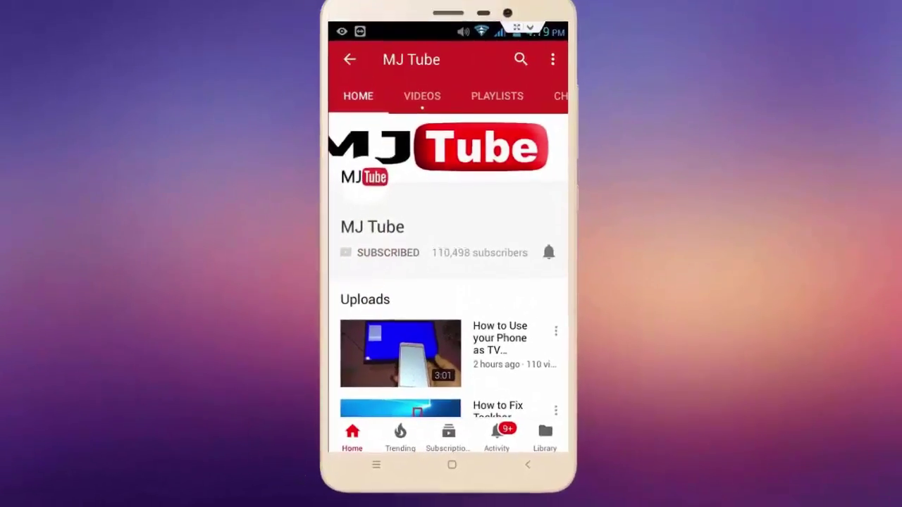
left_click(548, 252)
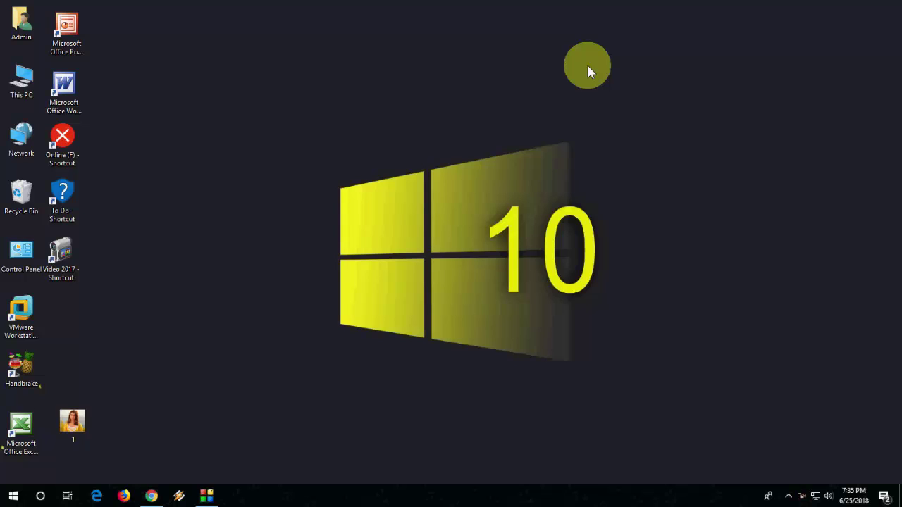
Switch to Chrome and open the Cursor Editor result for cursor.cc in a new tab
left_click(151, 496)
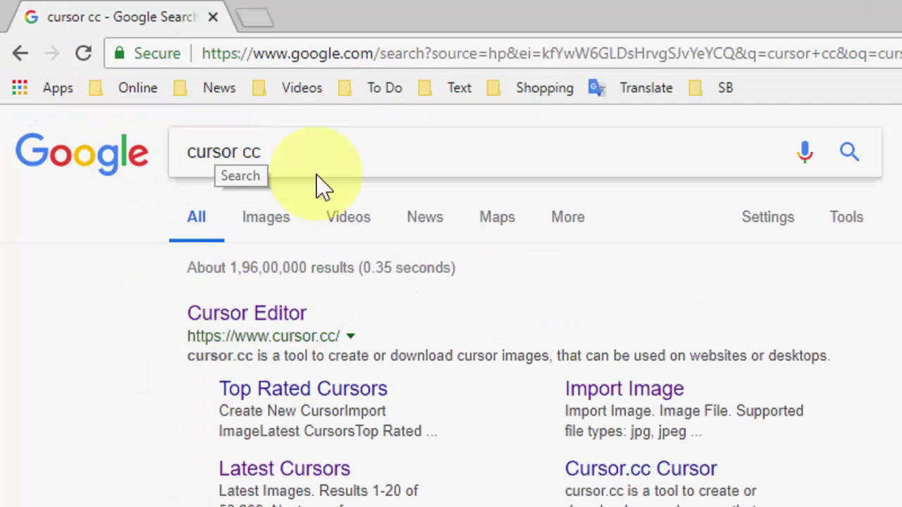
right_click(262, 322)
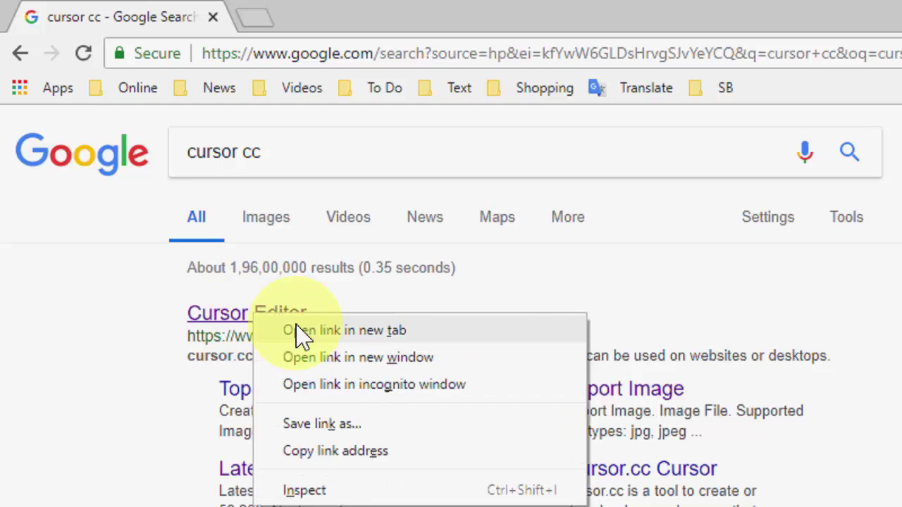
left_click(297, 328)
left_click(317, 21)
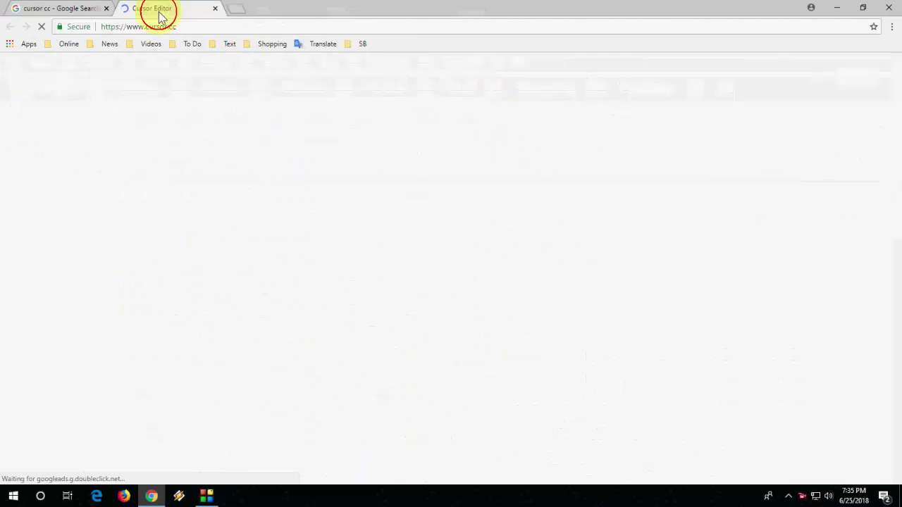
Import the desktop image file 1 into the cursor.cc editor
scroll(117, 246, "down", 2)
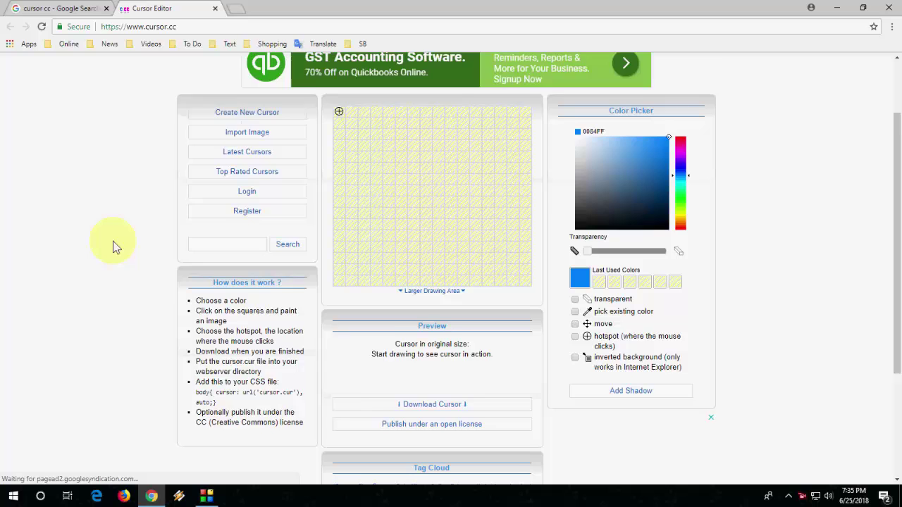
scroll(117, 246, "up", 1)
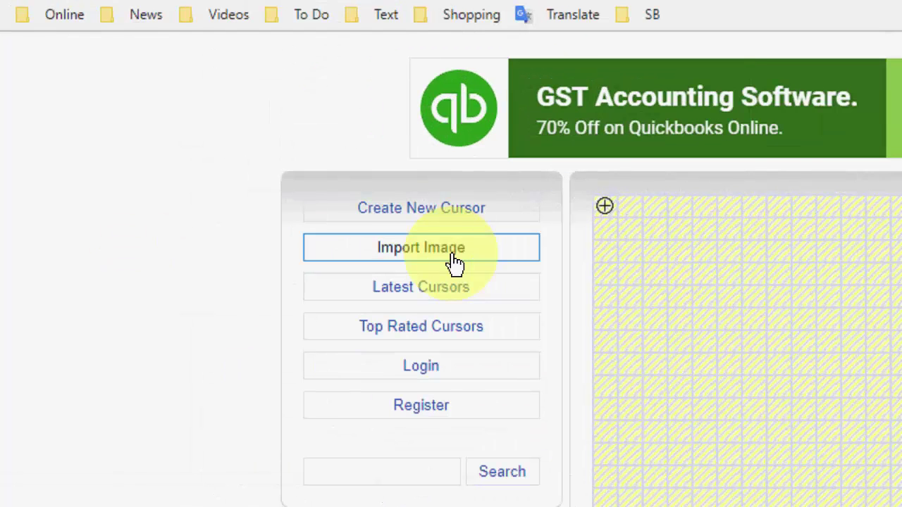
left_click(455, 262)
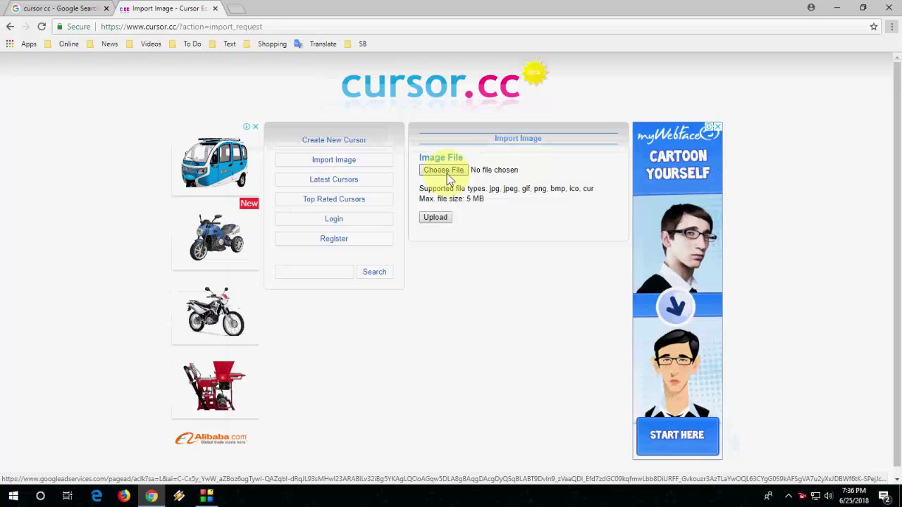
left_click(448, 178)
left_click(150, 105)
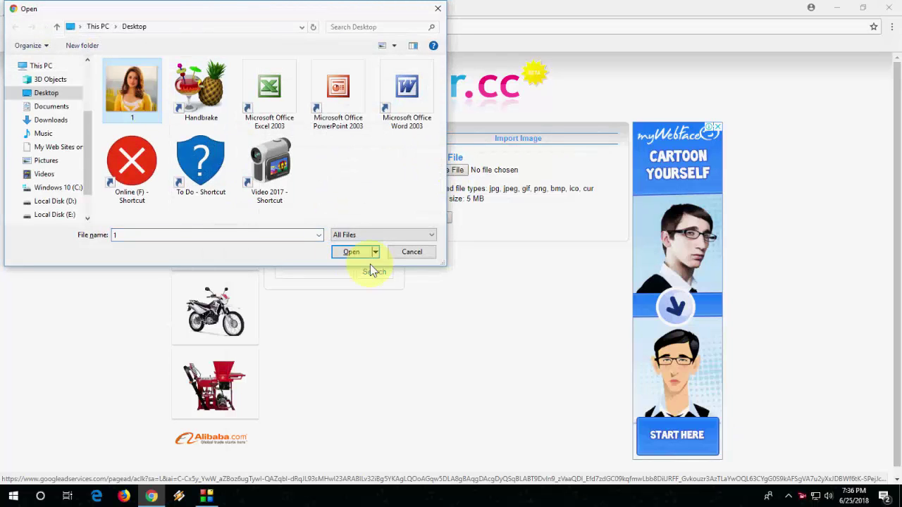
left_click(350, 252)
left_click(435, 220)
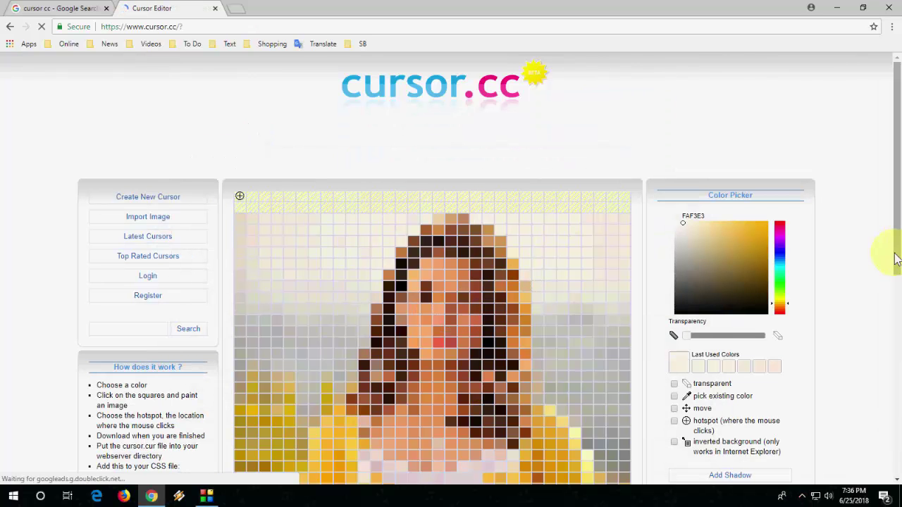
Preview the imported cursor with Example 1 and download it to the desktop as cursor
left_click_drag(897, 195, 888, 413)
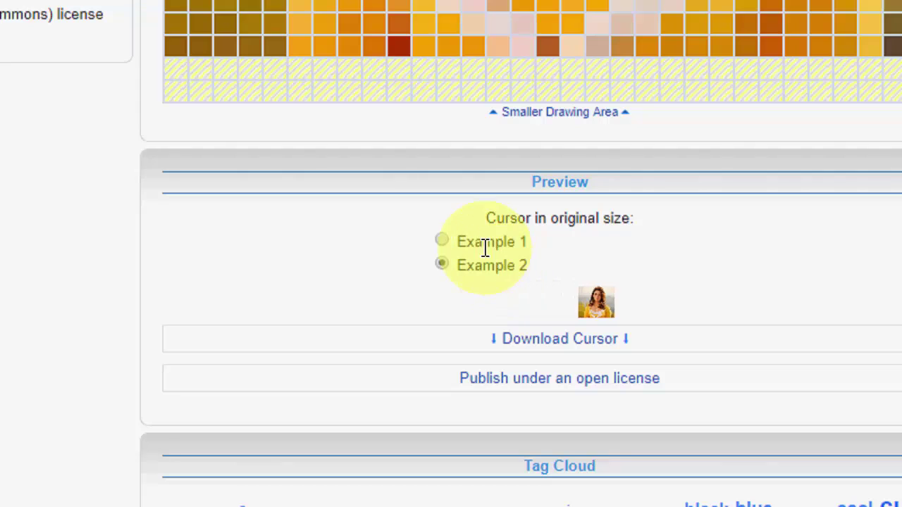
left_click(442, 242)
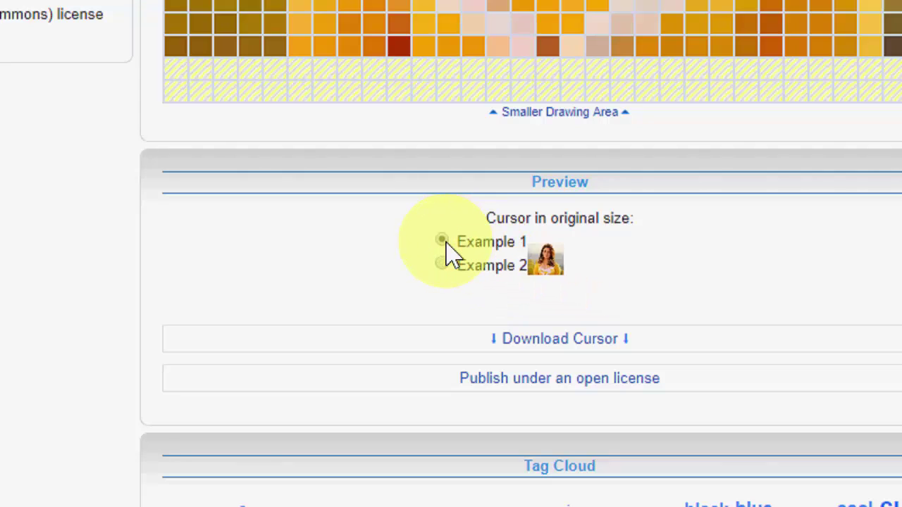
left_click(552, 340)
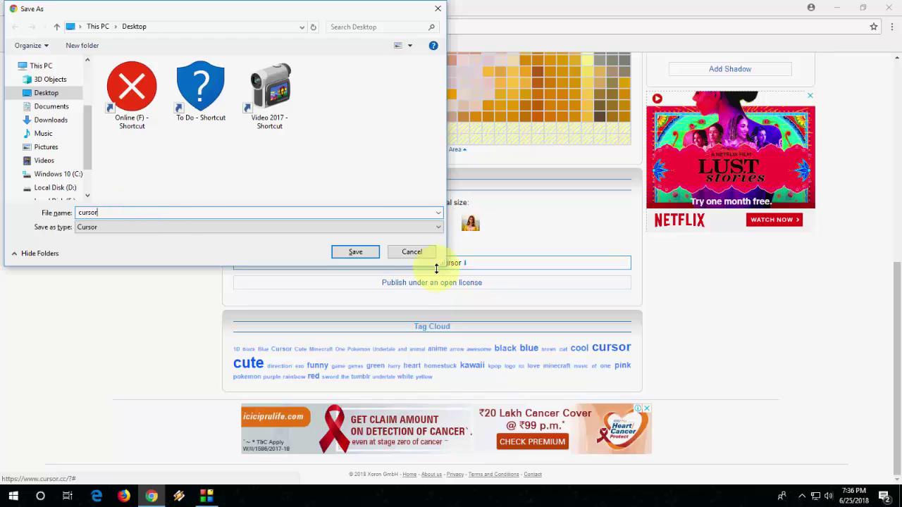
left_click(356, 252)
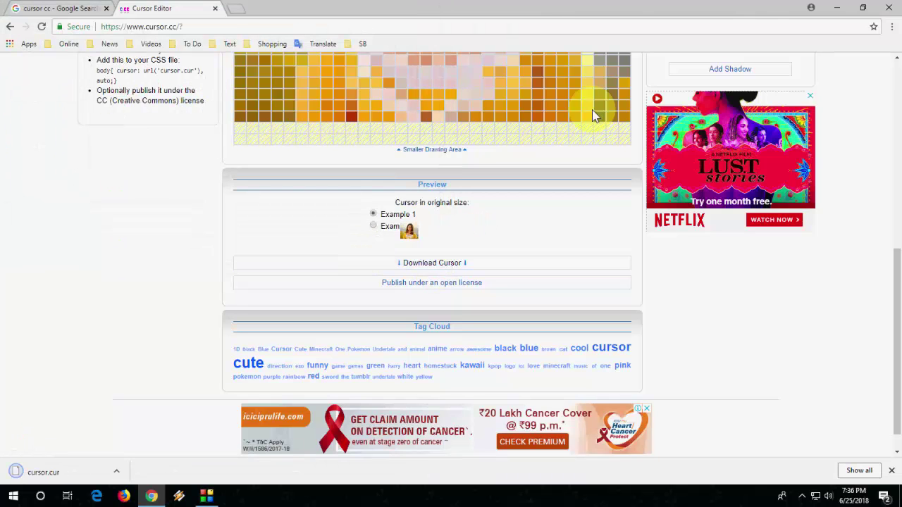
Minimize the browser and move the image 1 and the cursor file apart onto empty desktop space
left_click(845, 9)
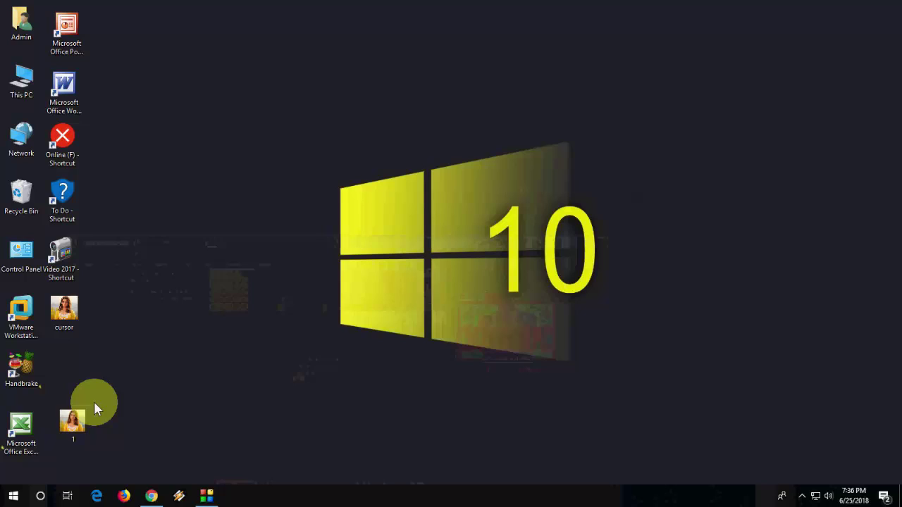
left_click_drag(88, 413, 173, 330)
left_click_drag(69, 305, 163, 124)
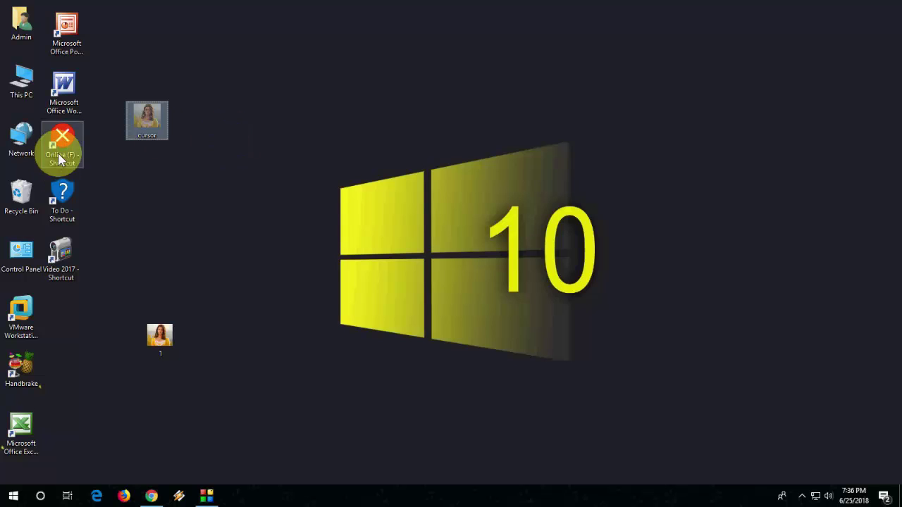
Move the cursor file from the desktop into C:\Windows\Cursors with administrator permission, and close the folder window
double_click(28, 80)
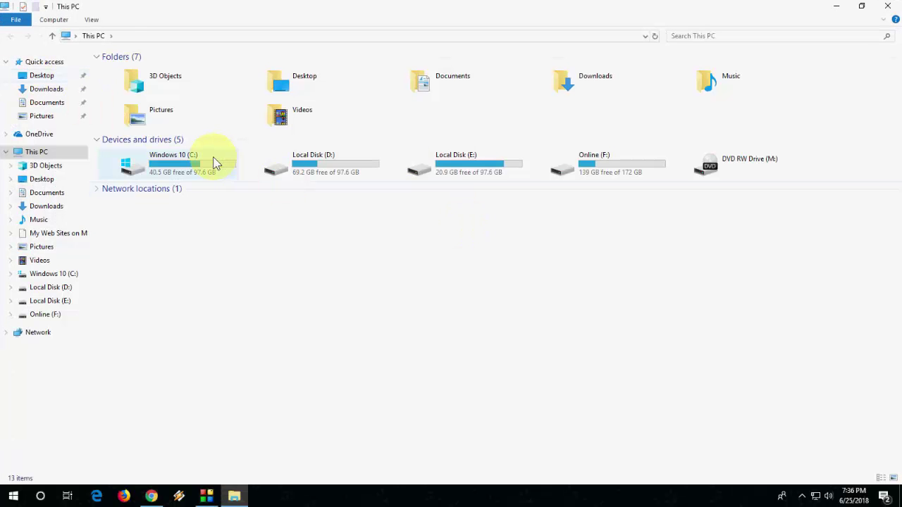
double_click(213, 156)
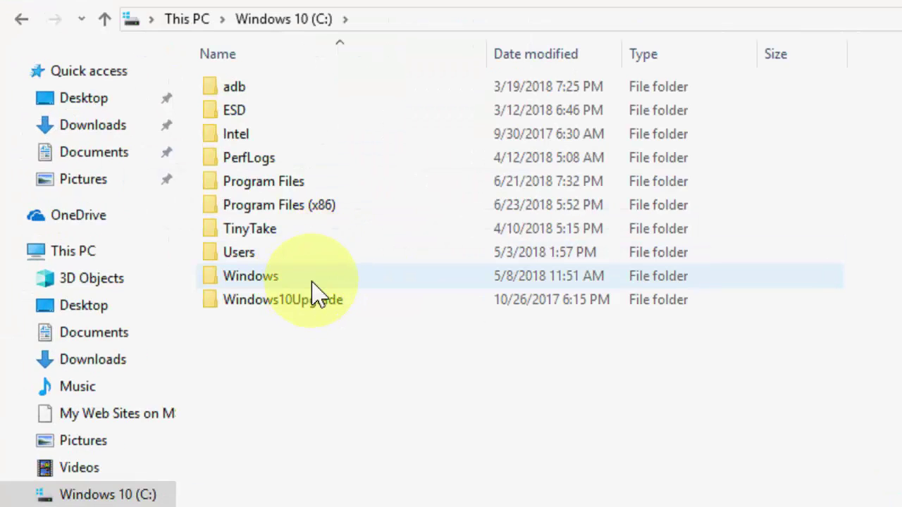
double_click(312, 288)
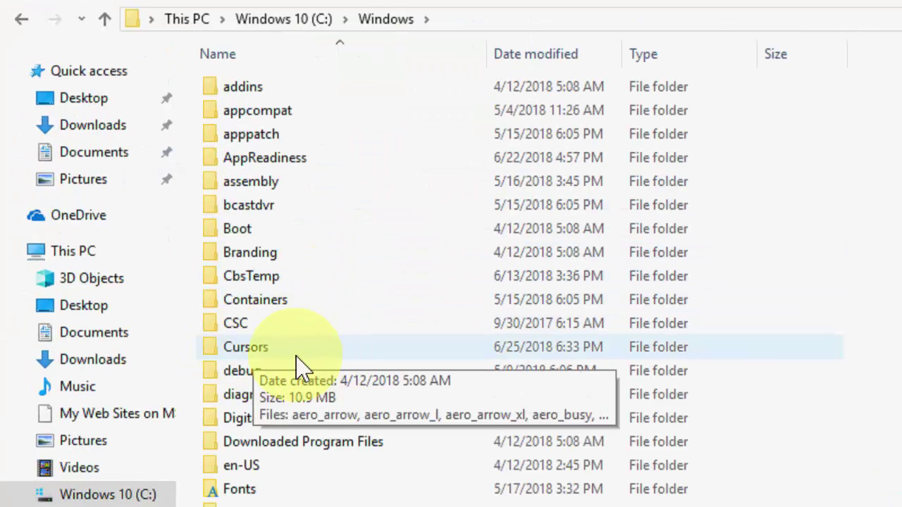
double_click(295, 354)
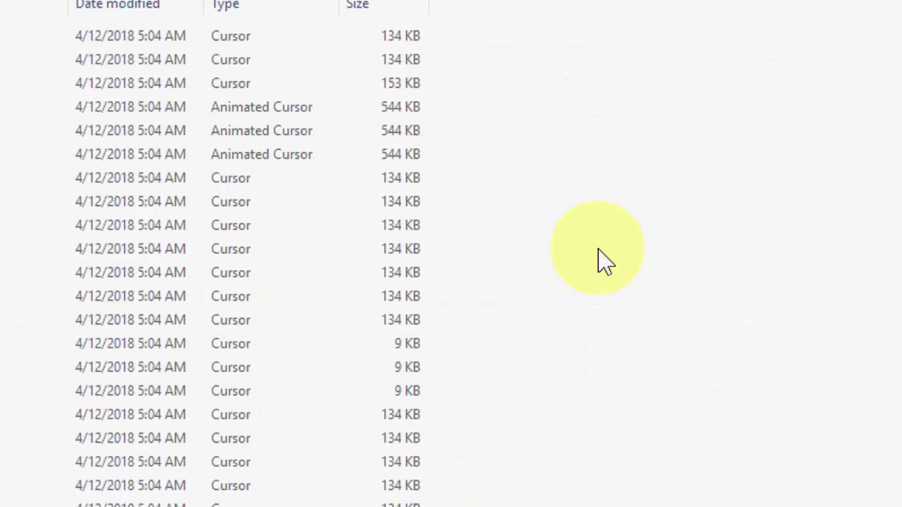
right_click(901, 298)
left_click(698, 408)
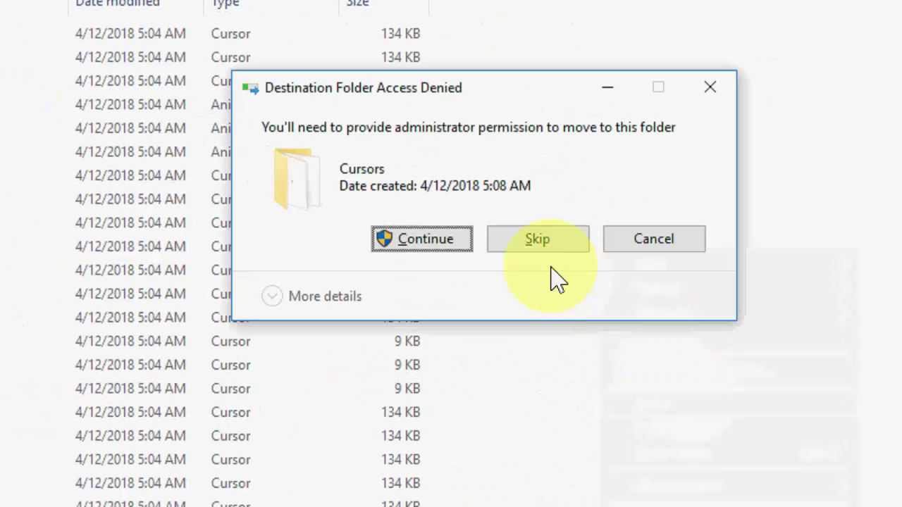
left_click(426, 243)
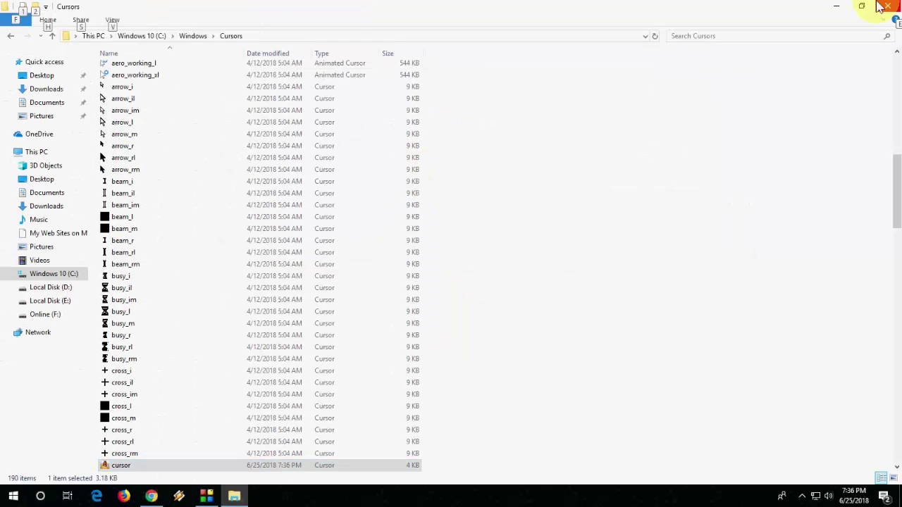
left_click(894, 6)
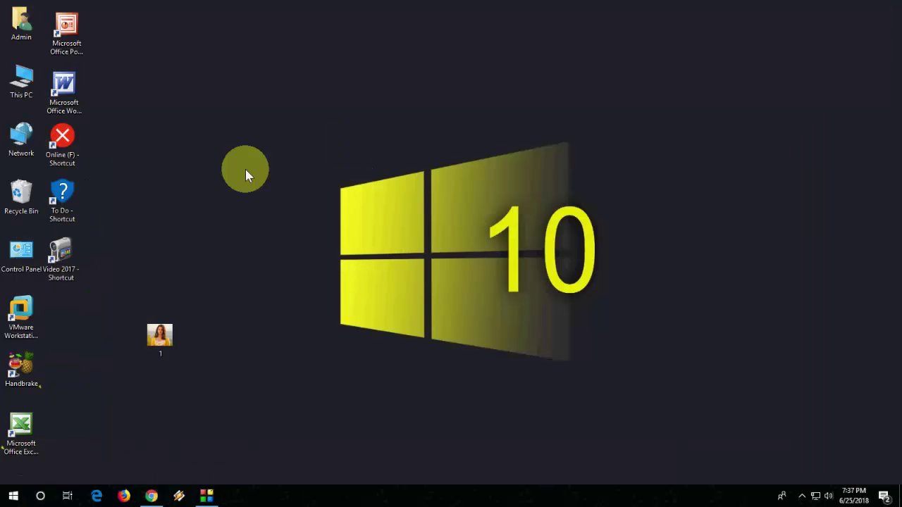
Search Windows for mouse, open Mouse settings, and bring up the pointer options in the additional mouse options
key("super")
type("mouse")
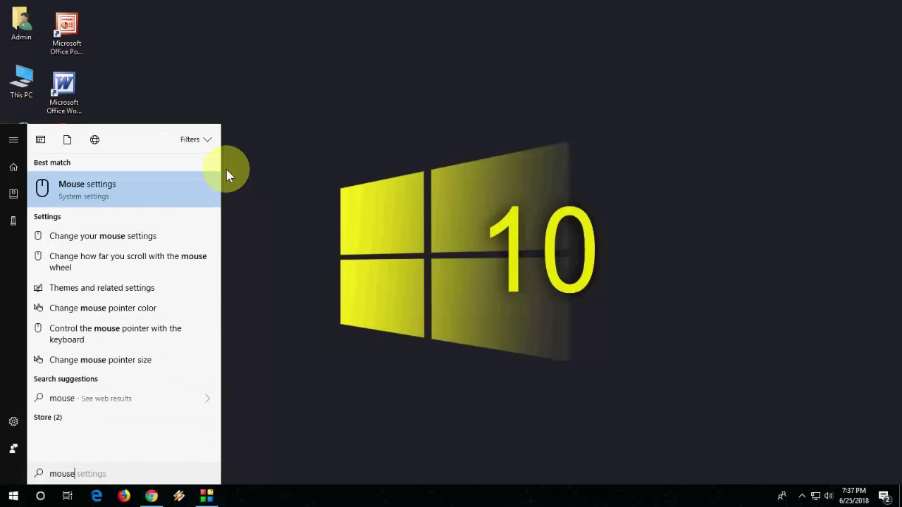
left_click(167, 187)
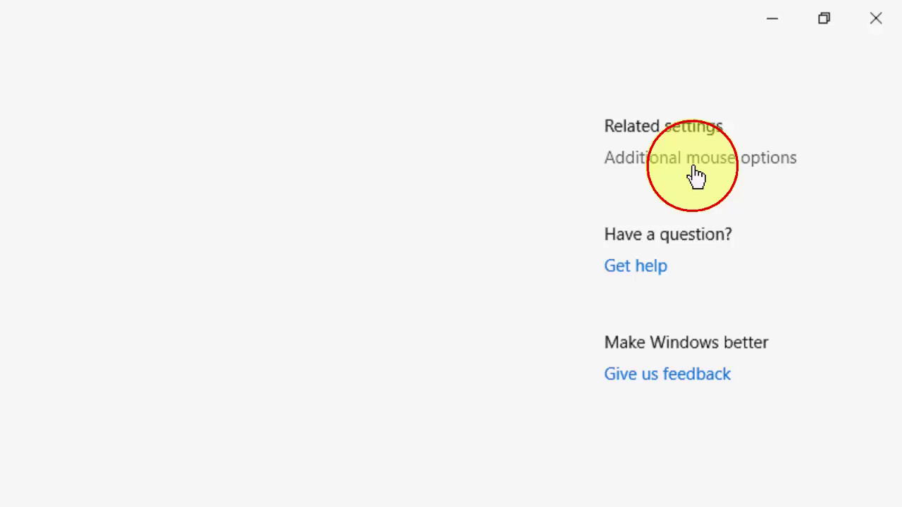
left_click(694, 170)
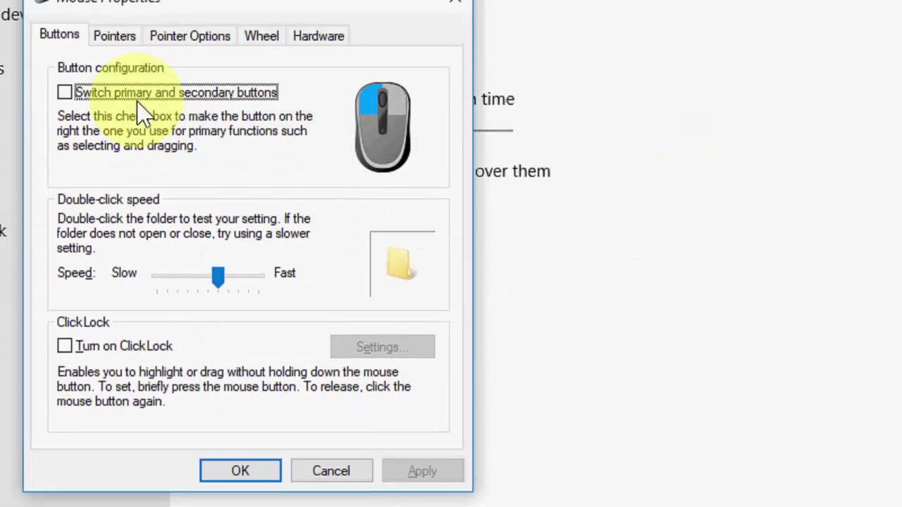
left_click(114, 36)
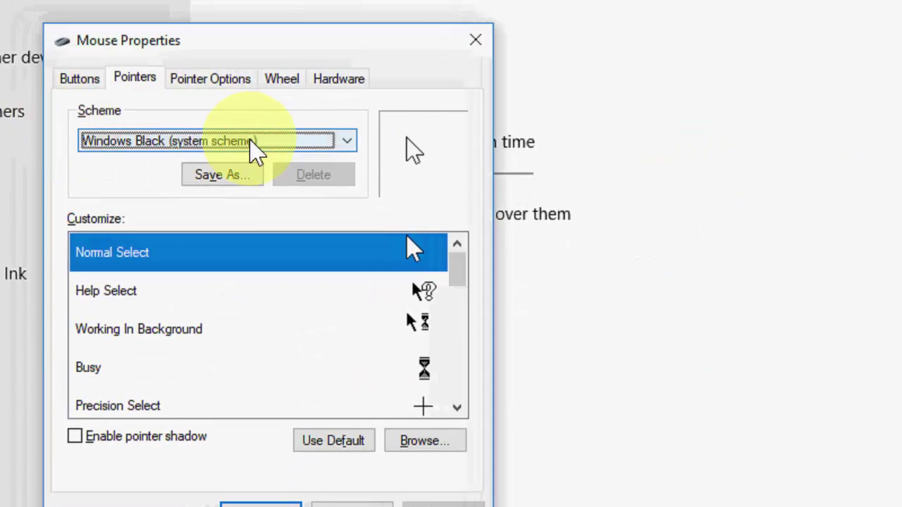
Try the Windows Black (extra large) pointer scheme, and set the scheme to Windows Default (large)
left_click(262, 138)
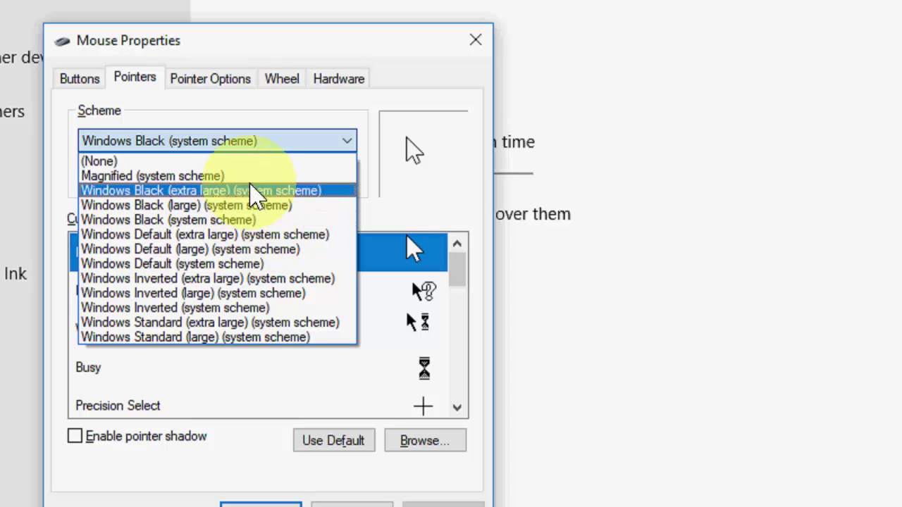
left_click(251, 190)
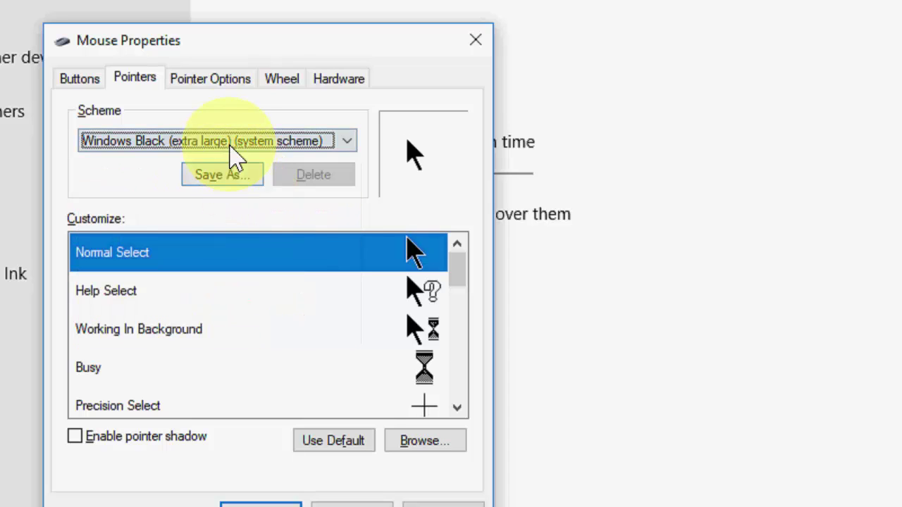
left_click(229, 143)
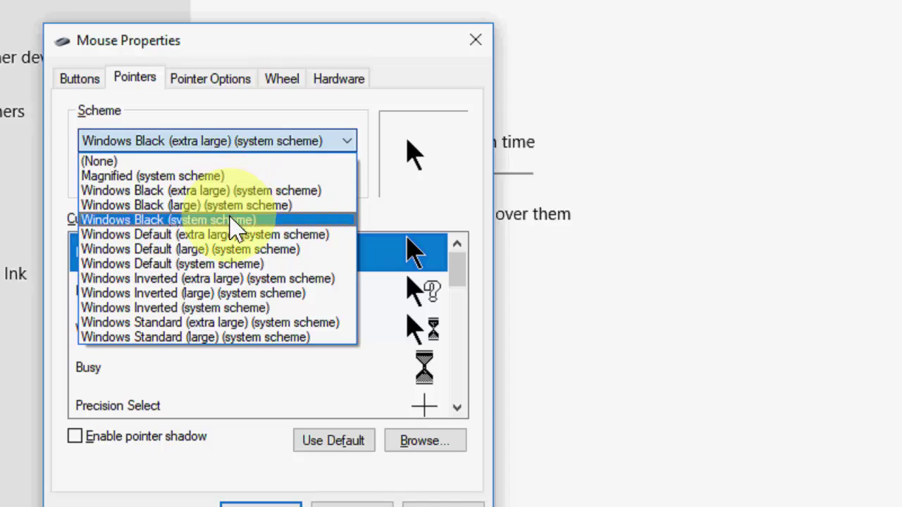
left_click(235, 249)
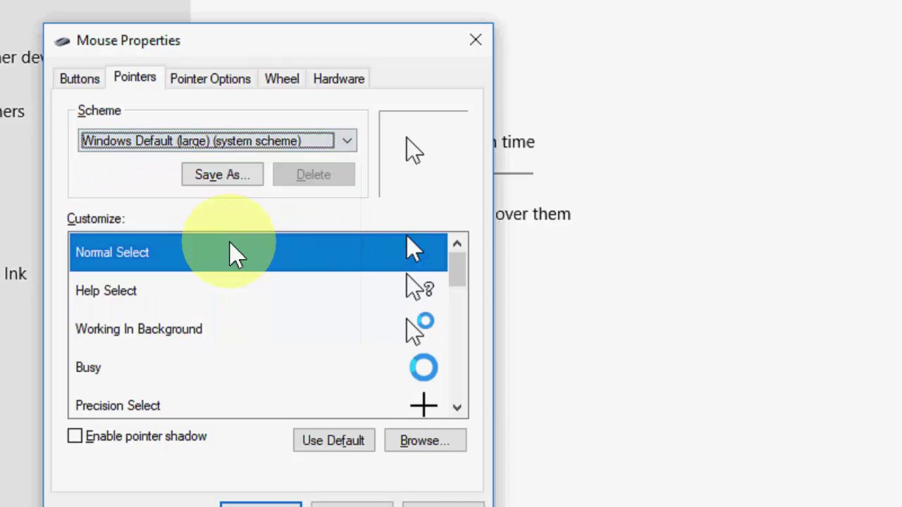
Assign the custom cursor file from the Cursors folder to the Normal Select pointer
left_click(436, 470)
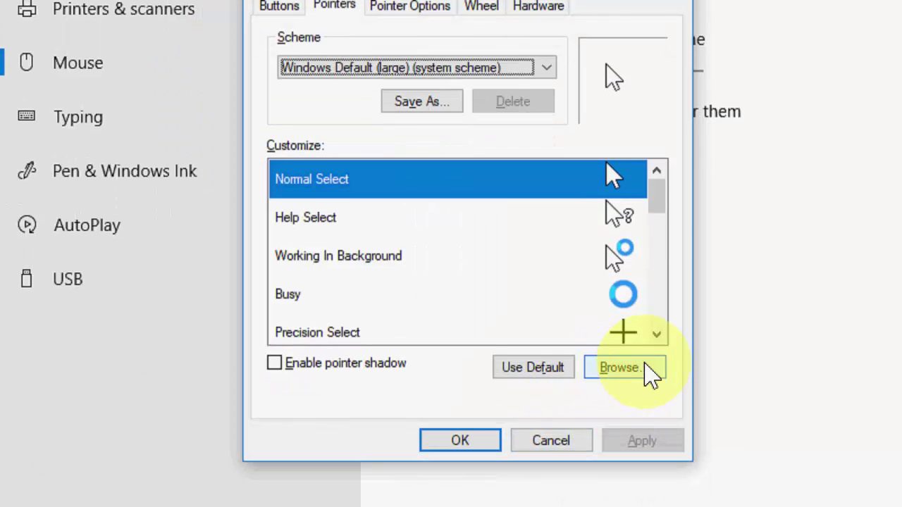
left_click(642, 368)
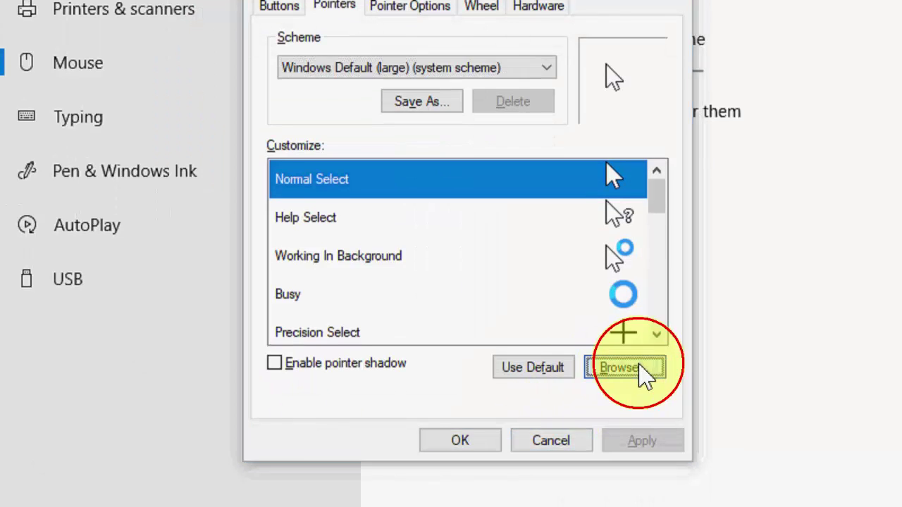
left_click(473, 168)
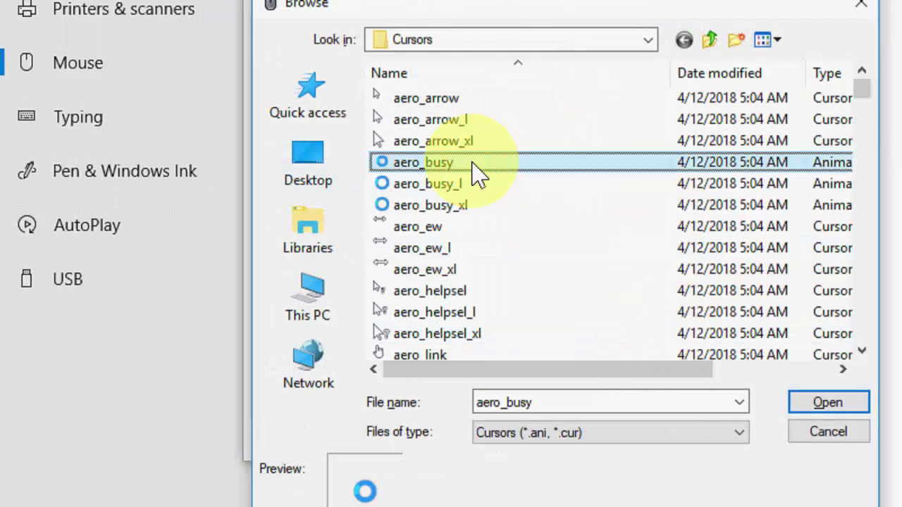
scroll(473, 168, "down", 1)
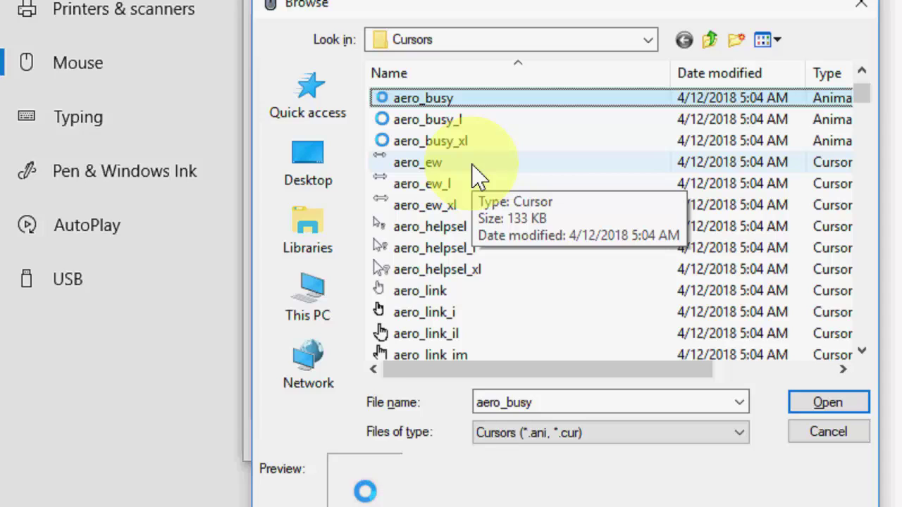
scroll(476, 177, "down", 10)
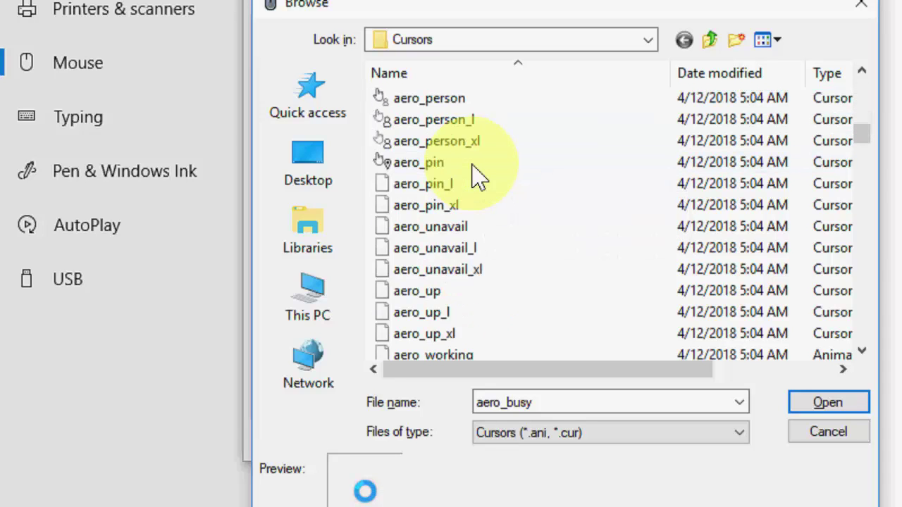
scroll(476, 178, "down", 15)
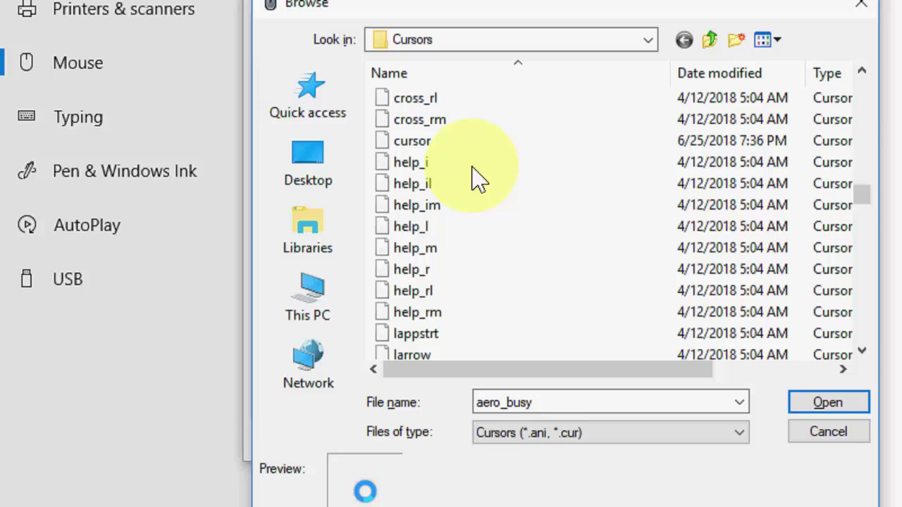
scroll(476, 178, "down", 6)
left_click_drag(859, 216, 819, 241)
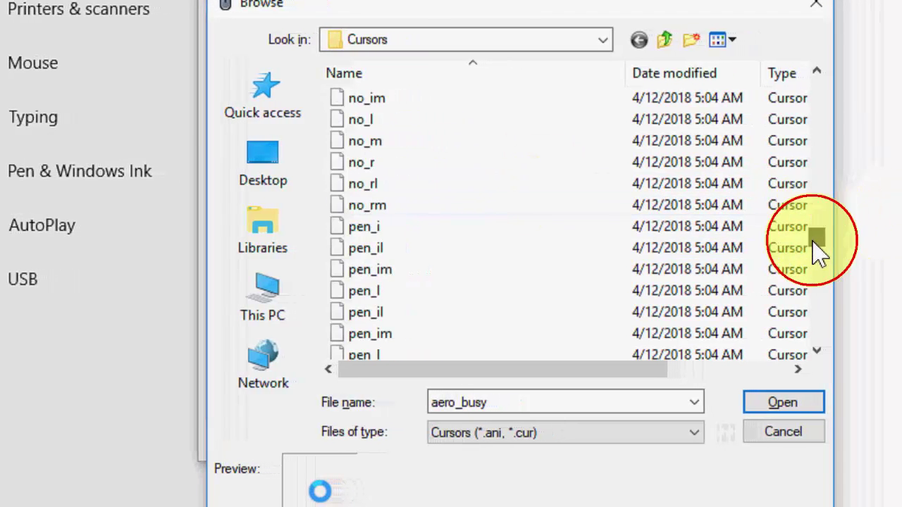
scroll(479, 151, "up", 10)
left_click(479, 146)
key("c")
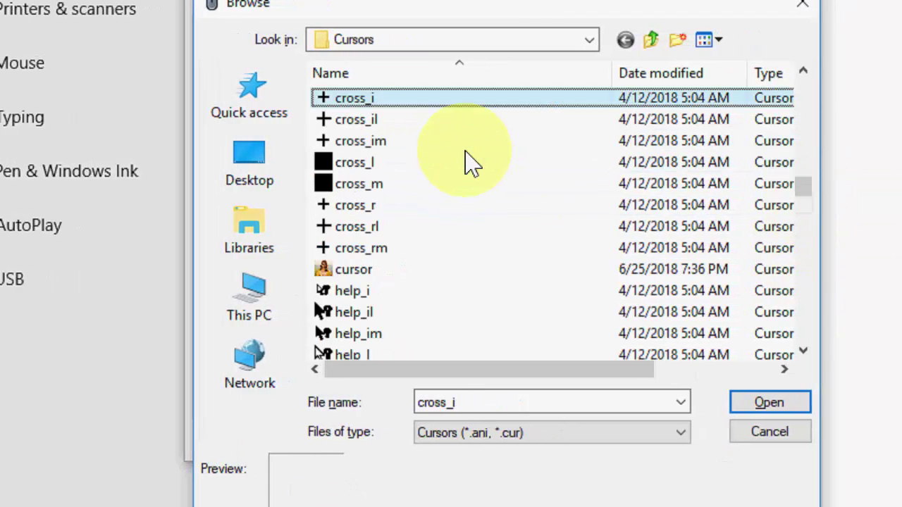
left_click(366, 269)
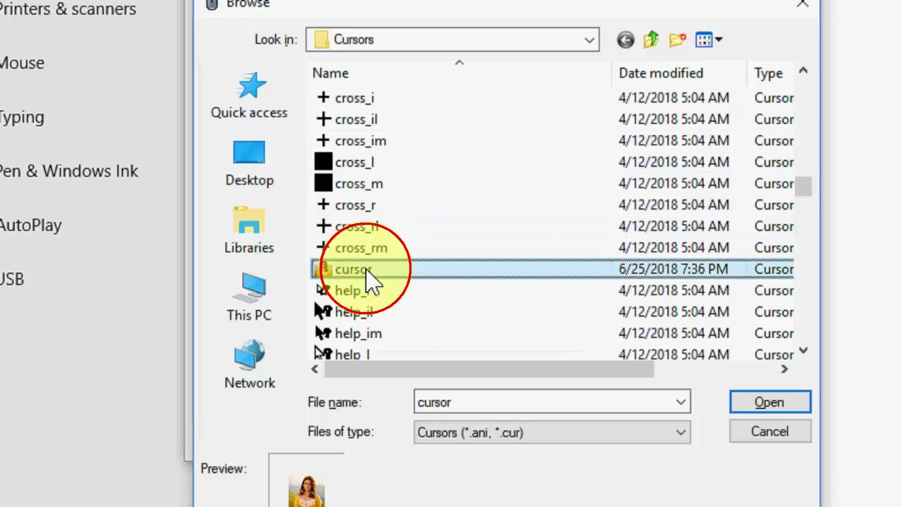
left_click(771, 402)
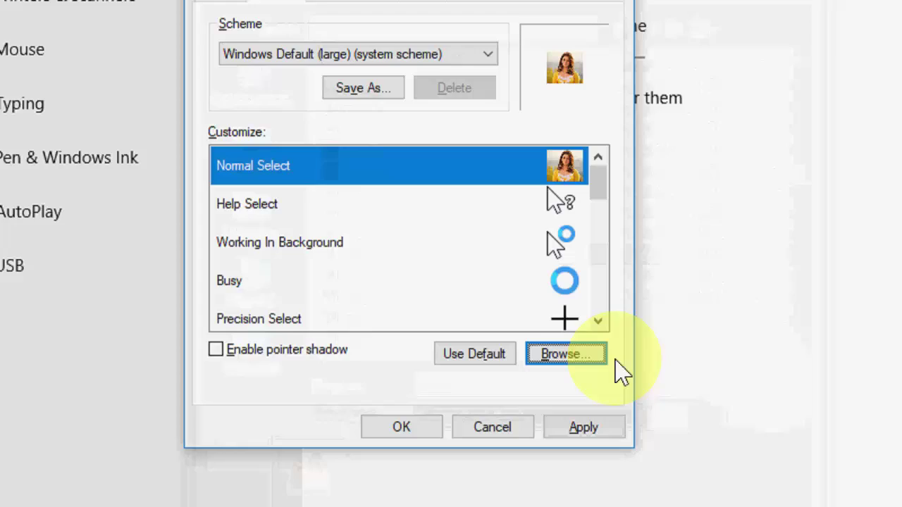
Apply the pointer change and close both the mouse properties and the Settings window
left_click(583, 427)
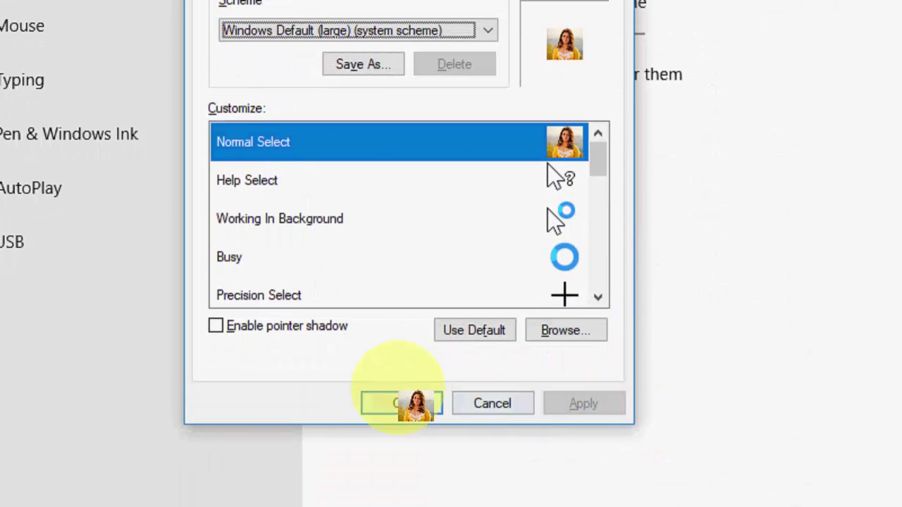
left_click(399, 398)
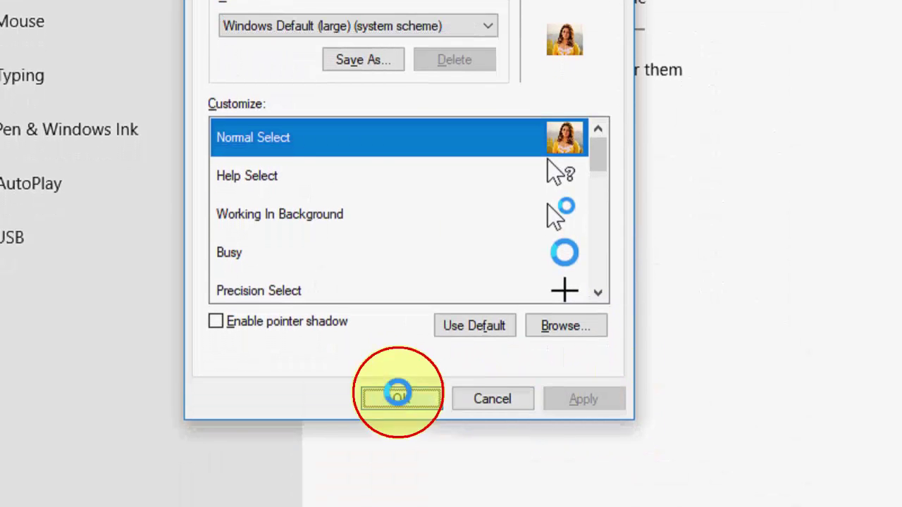
left_click(493, 221)
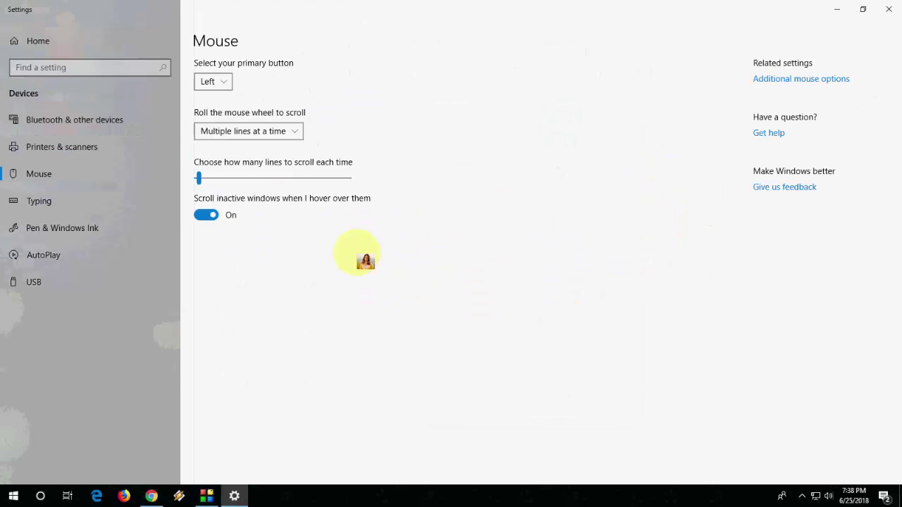
left_click(888, 9)
Refresh the desktop and test the new pointer around the This PC icon and empty desktop space
right_click(280, 56)
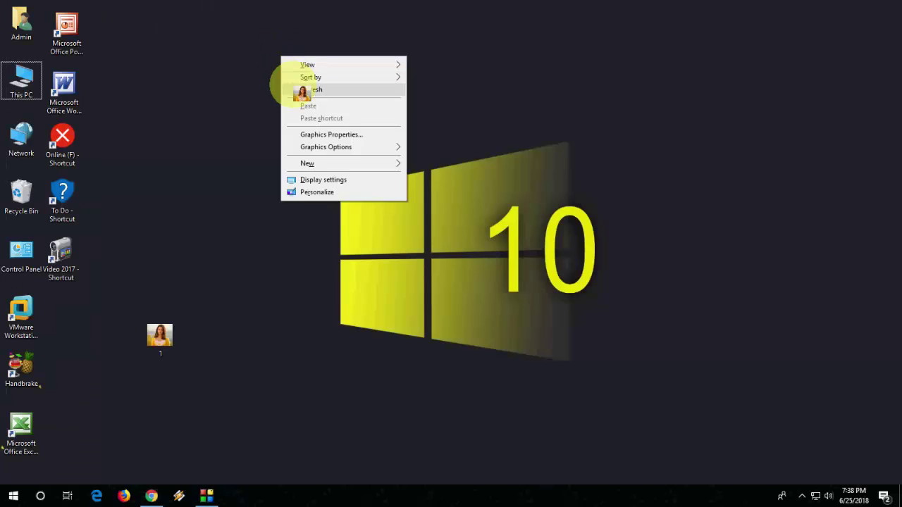
left_click(303, 89)
left_click_drag(128, 86, 21, 83)
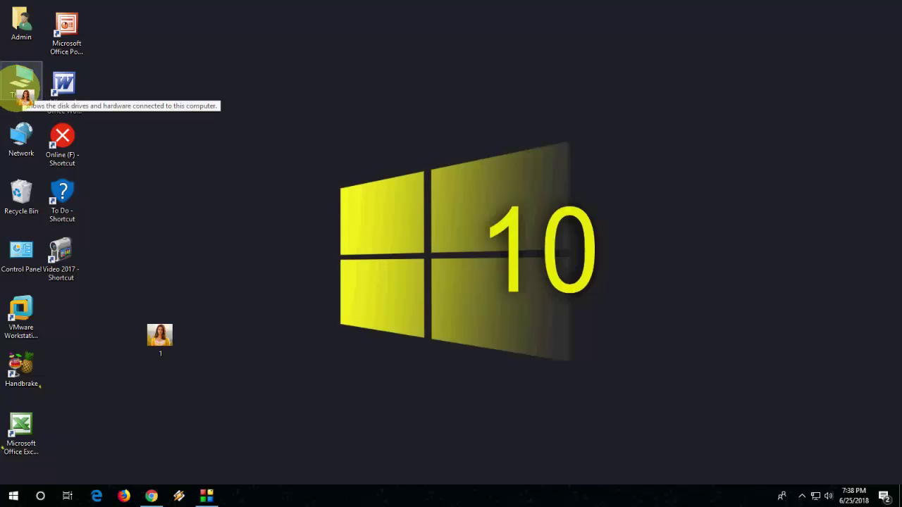
left_click_drag(21, 83, 314, 163)
left_click(888, 7)
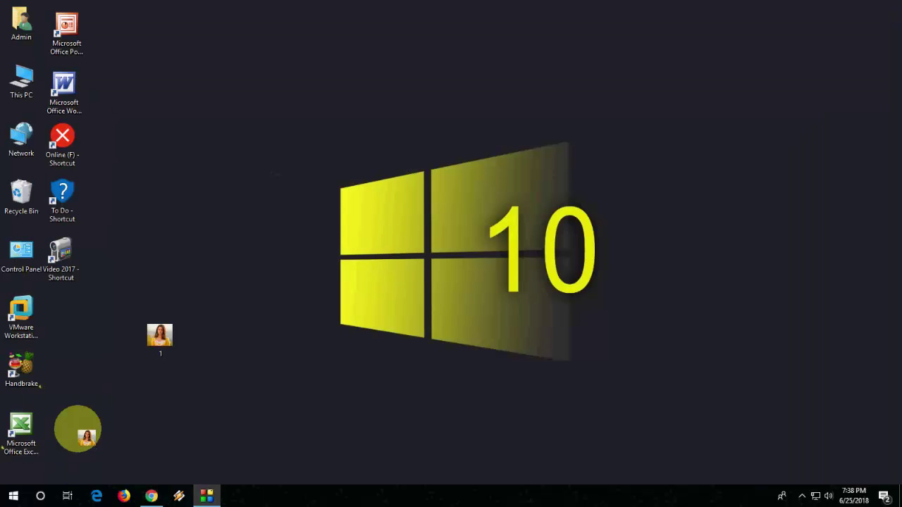
key("super")
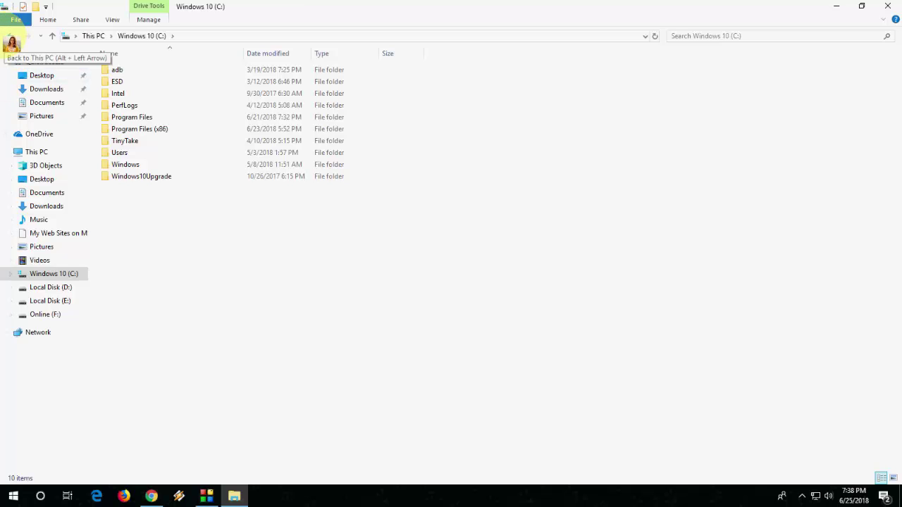
Test the pointer in File Explorer by going back and forth between the C: drive and This PC
left_click(9, 35)
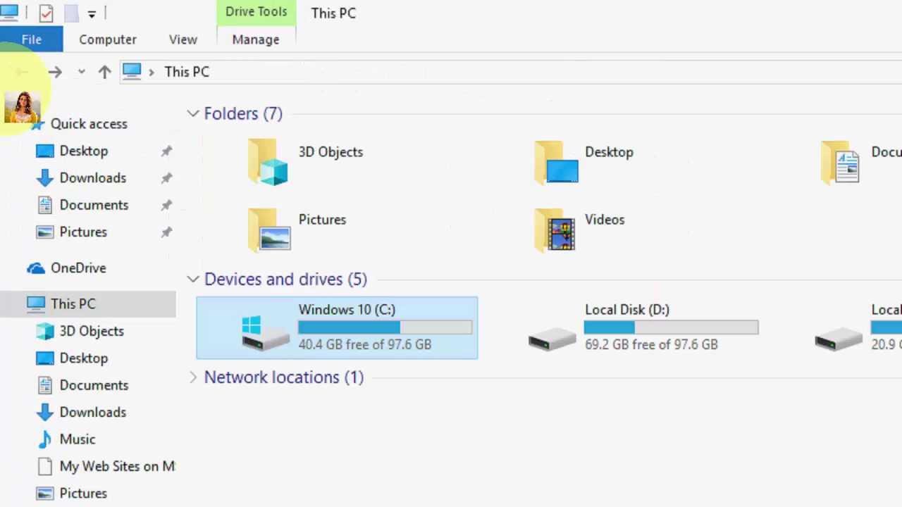
left_click(57, 72)
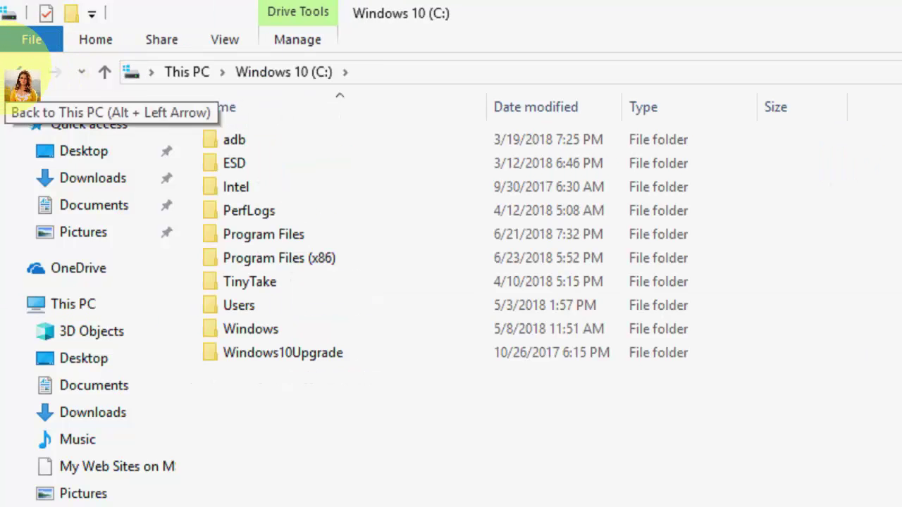
left_click(21, 72)
left_click(52, 72)
left_click(24, 74)
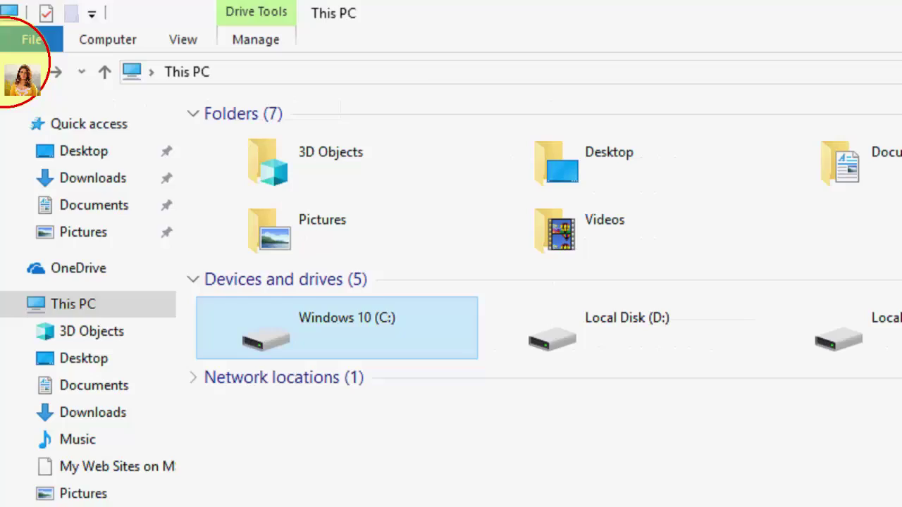
Refresh the This PC view, close its window, and refresh the desktop with the new pointer
right_click(305, 263)
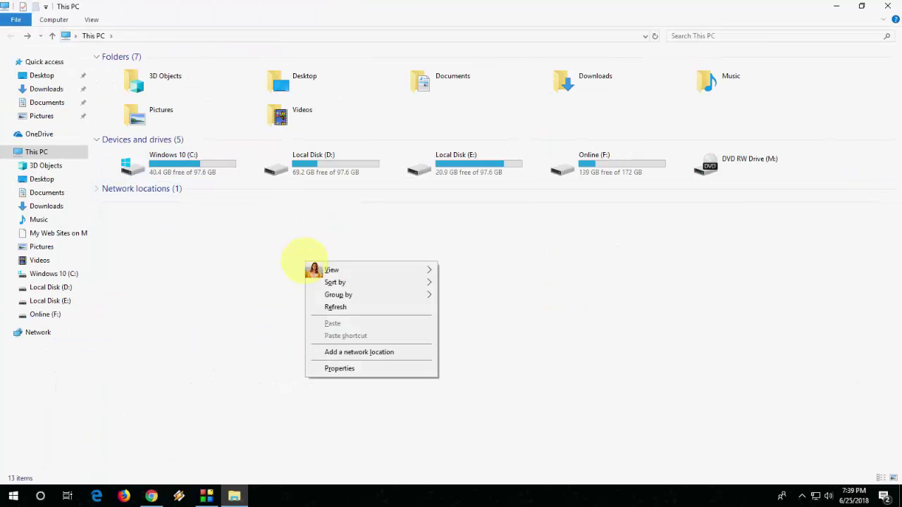
left_click(332, 304)
left_click(888, 6)
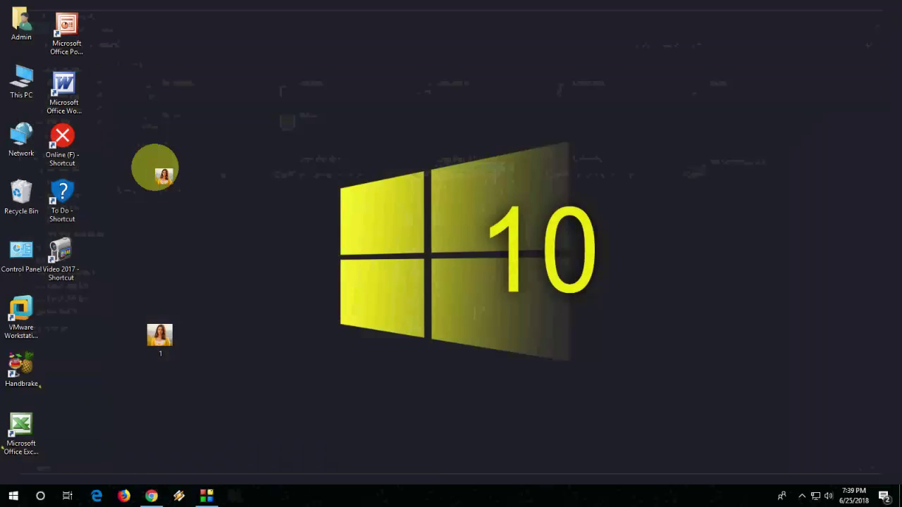
right_click(156, 171)
left_click(200, 200)
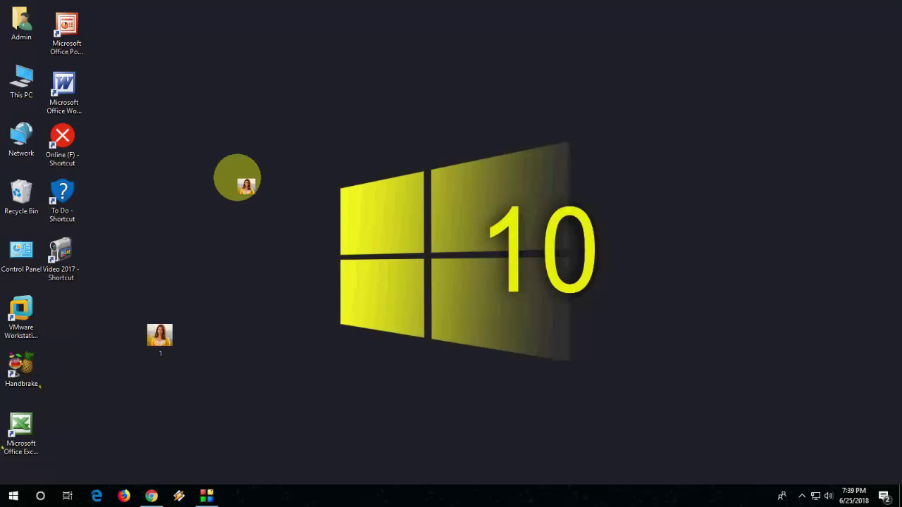